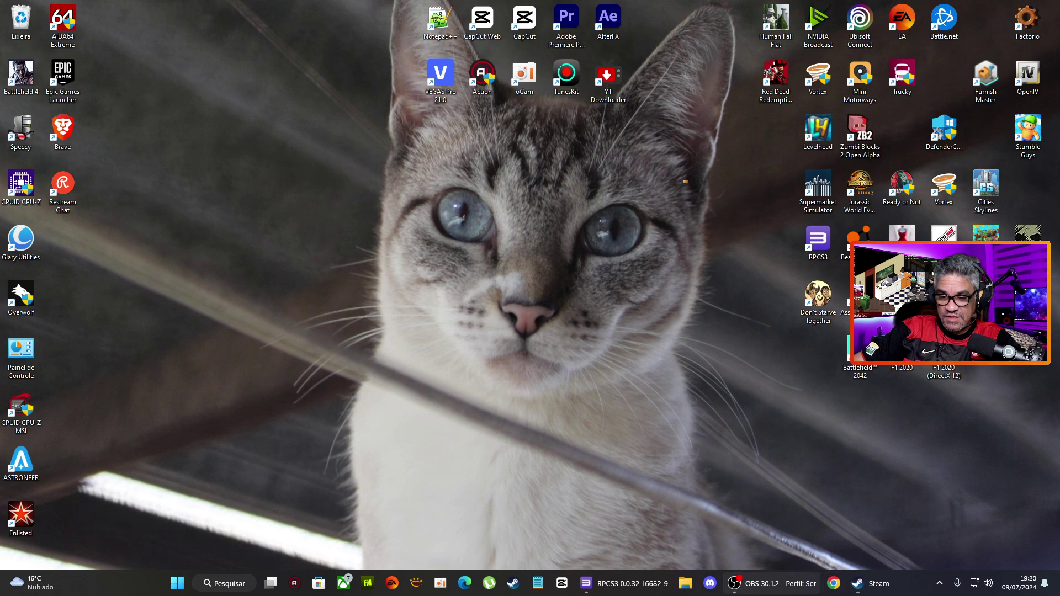
Mount the Formula One - Championship Edition disc image from the PS3\games folder on drive B, and close File Explorer.
click(648, 589)
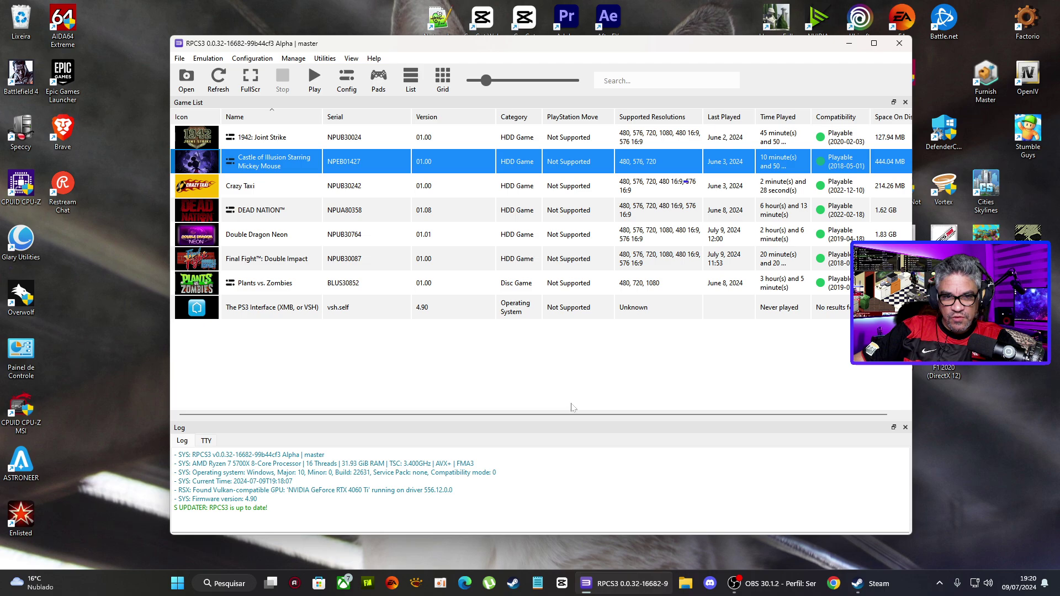
click(687, 588)
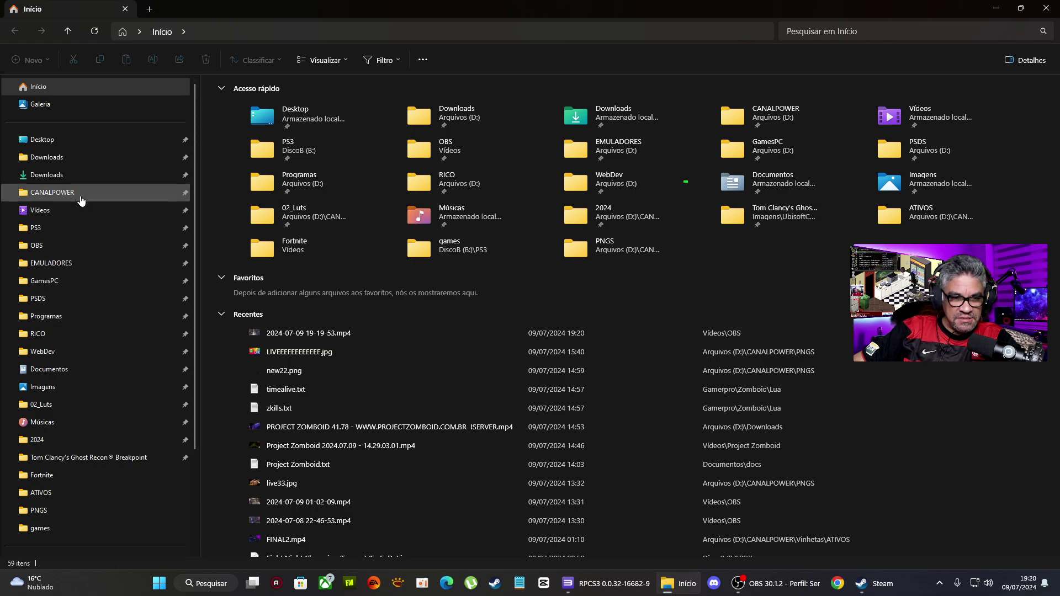
click(74, 227)
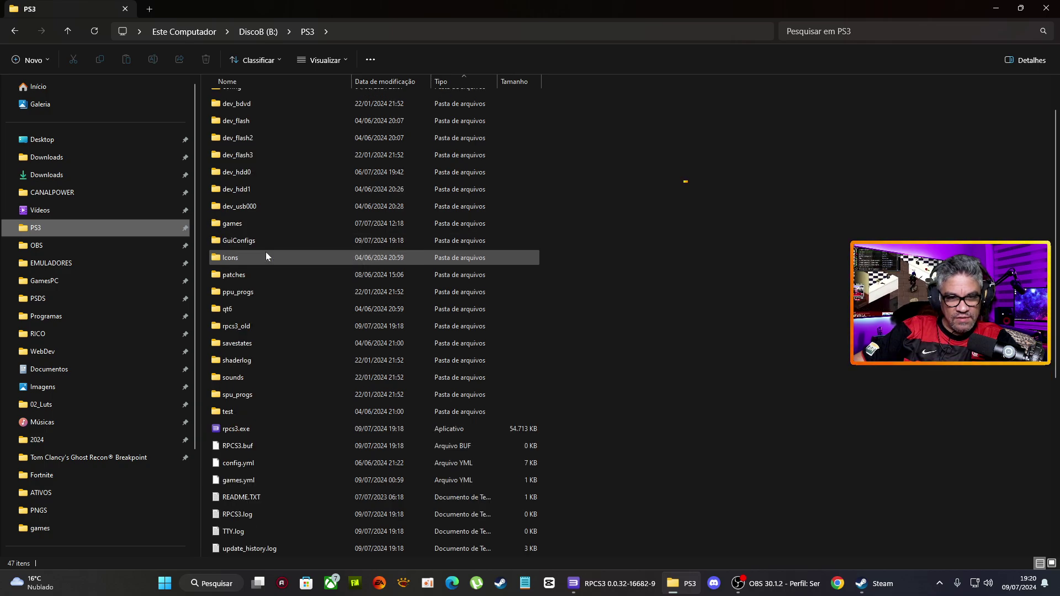
click(272, 269)
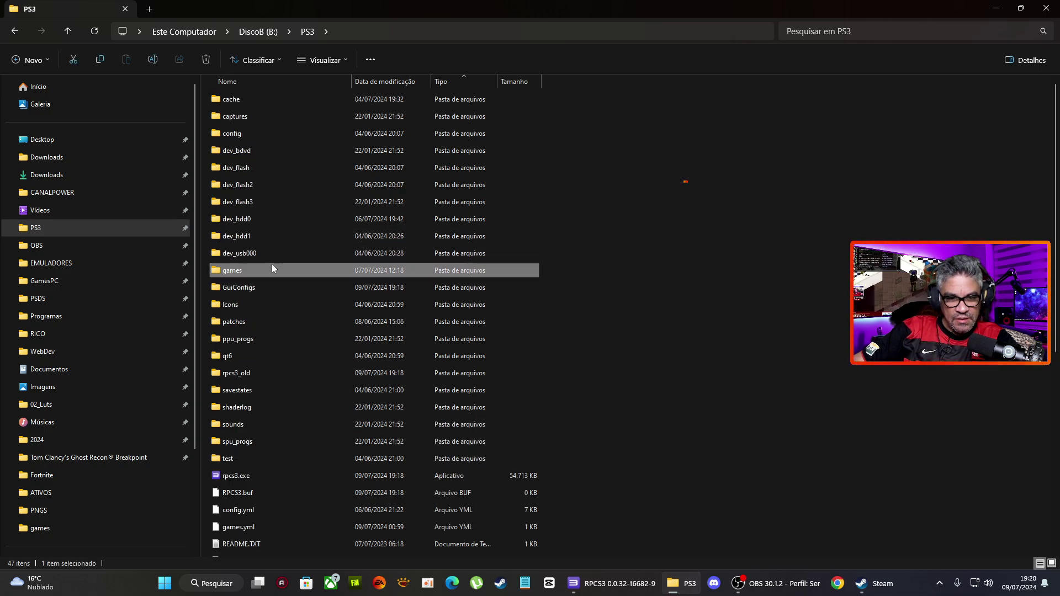
double_click(262, 268)
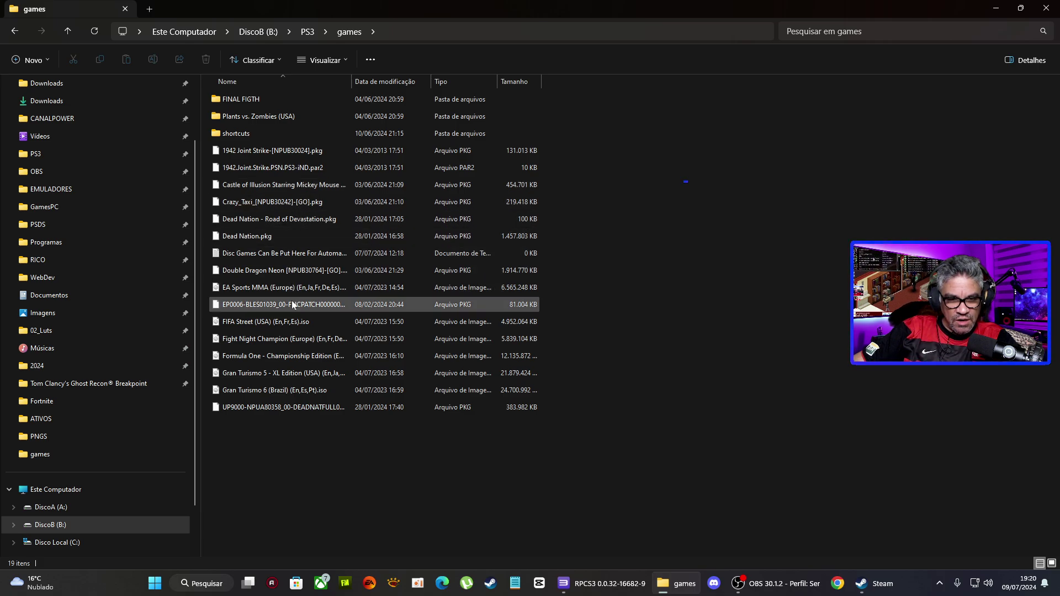
double_click(285, 357)
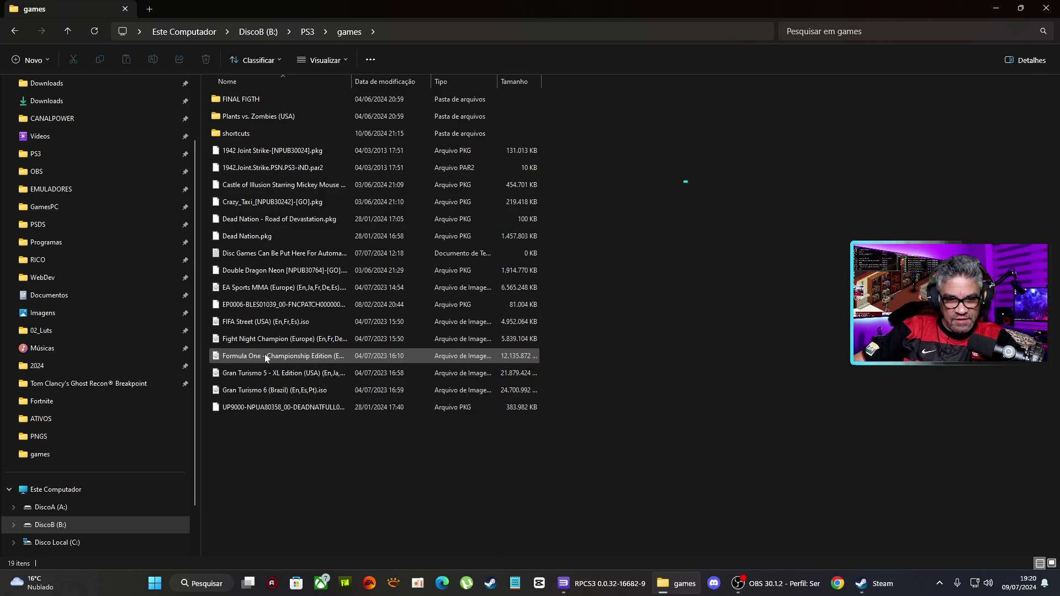
click(1045, 9)
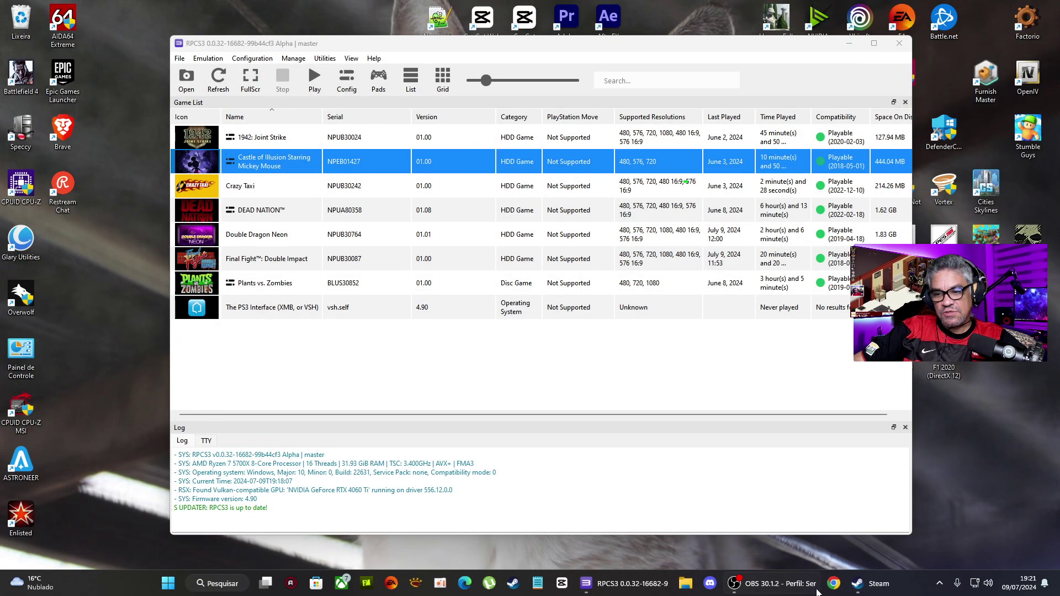
Switch to RPCS3, refresh the game list, and select Formula One Championship Edition.
click(611, 585)
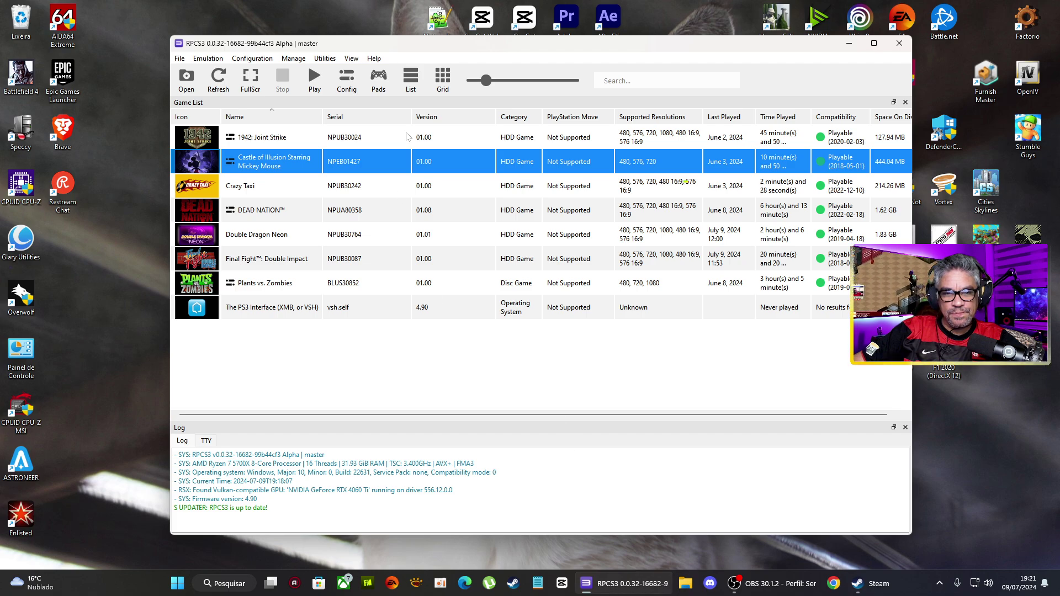
drag(447, 50, 326, 54)
click(98, 88)
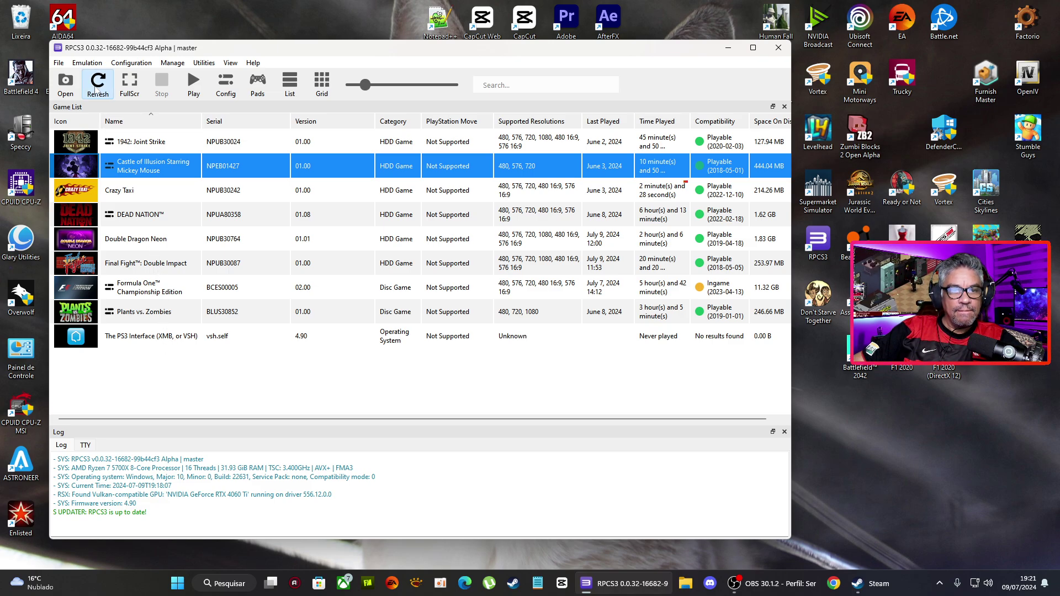
click(149, 292)
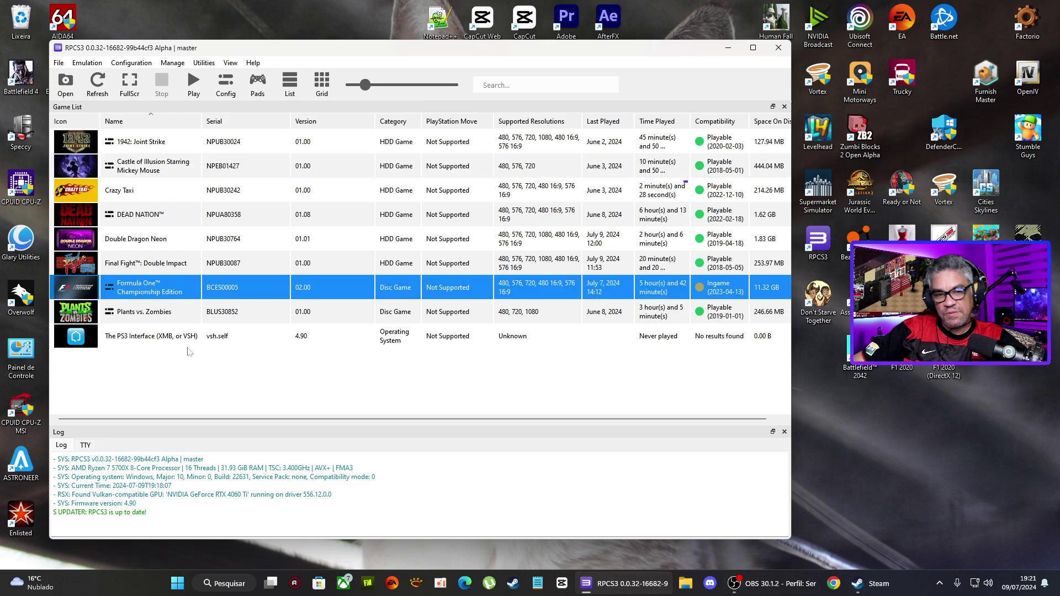
Open the custom configuration of Formula One Championship Edition and move its settings window clear of the game list's edge.
click(774, 584)
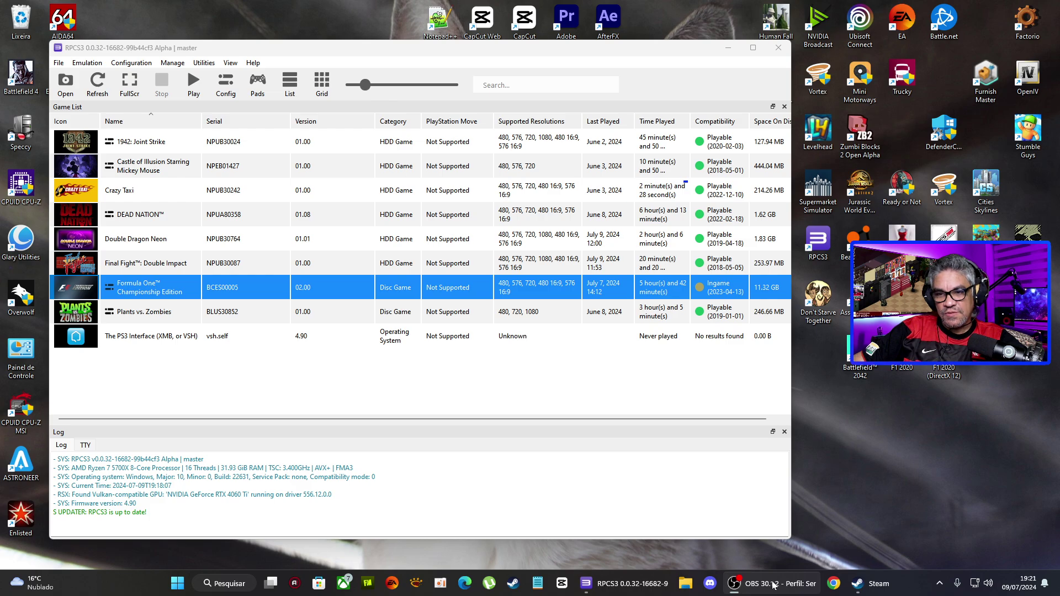
click(647, 583)
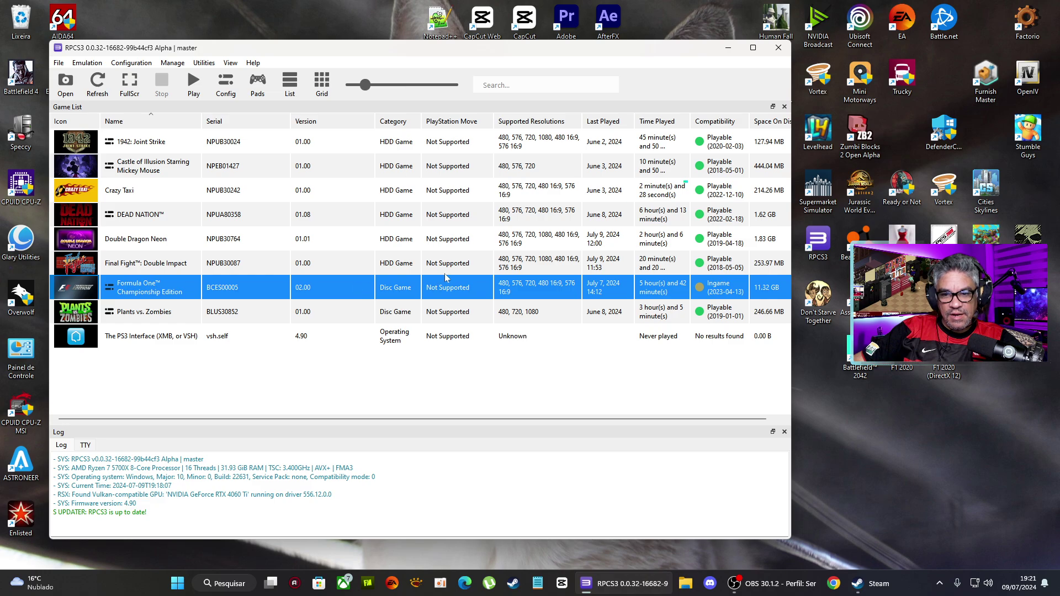
right_click(253, 291)
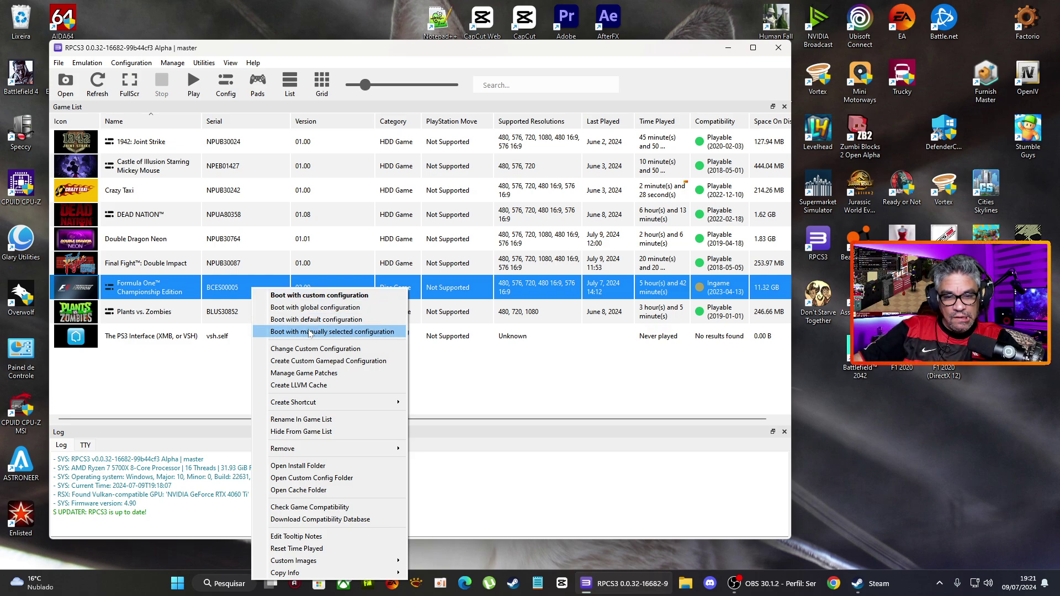
click(308, 351)
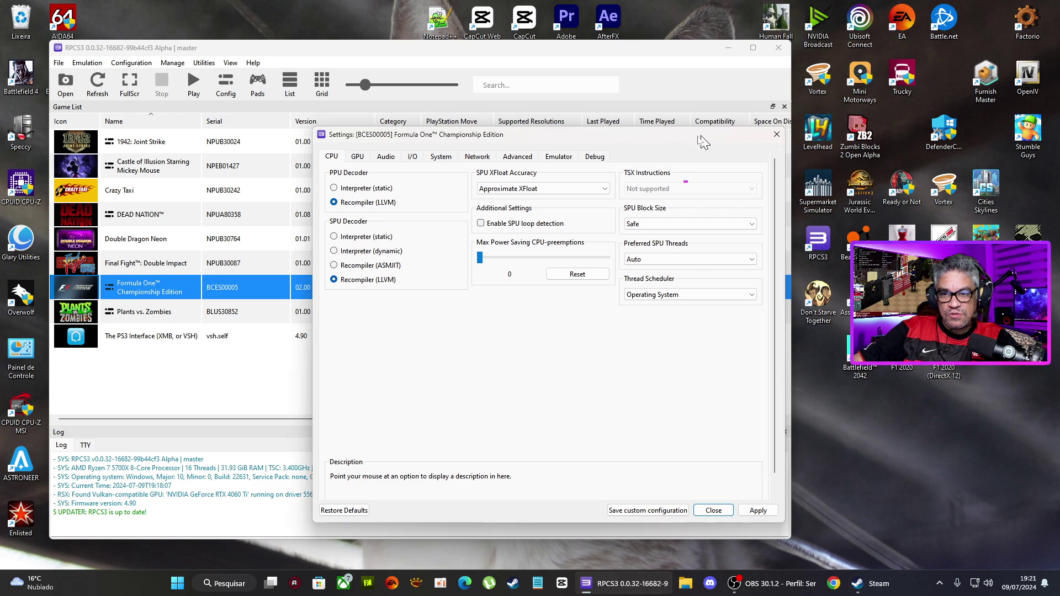
drag(702, 138, 492, 155)
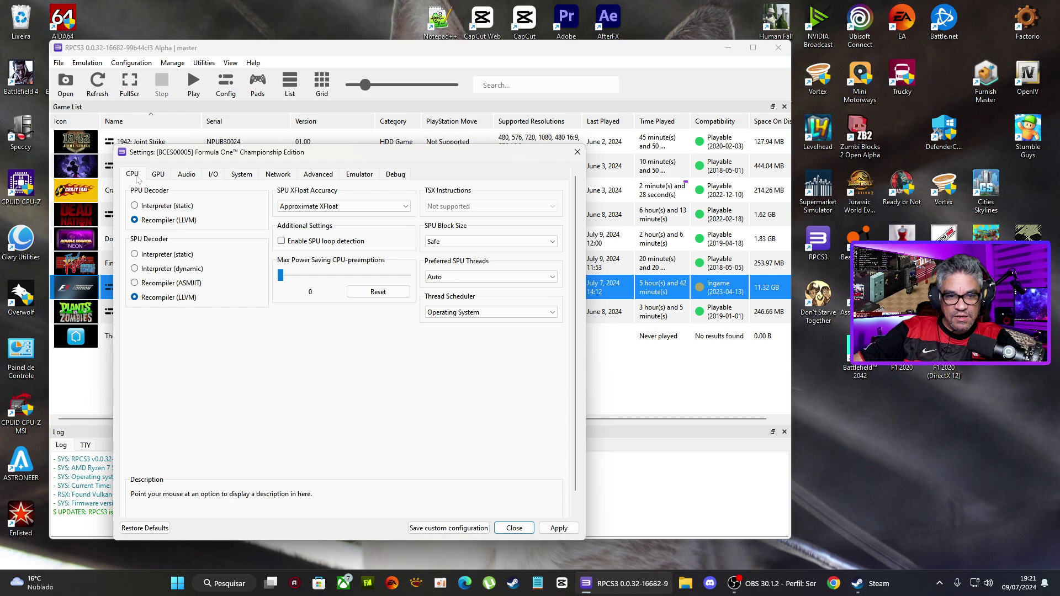
Review the game's GPU settings, checking the renderer, graphics device, framelimit and ZCULL accuracy options without changing them.
click(158, 174)
click(243, 206)
click(242, 204)
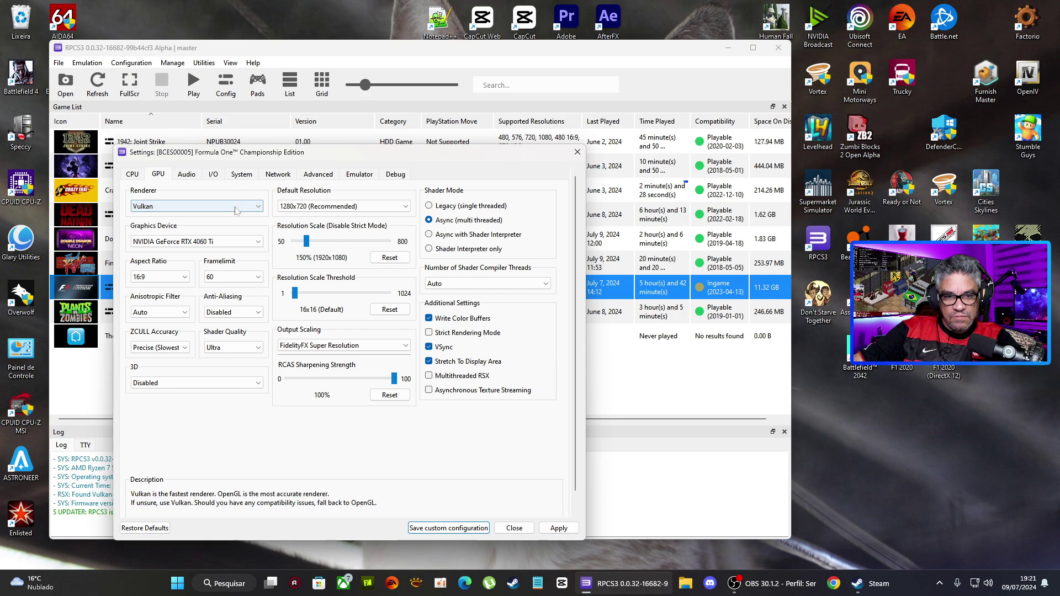
click(219, 243)
click(219, 248)
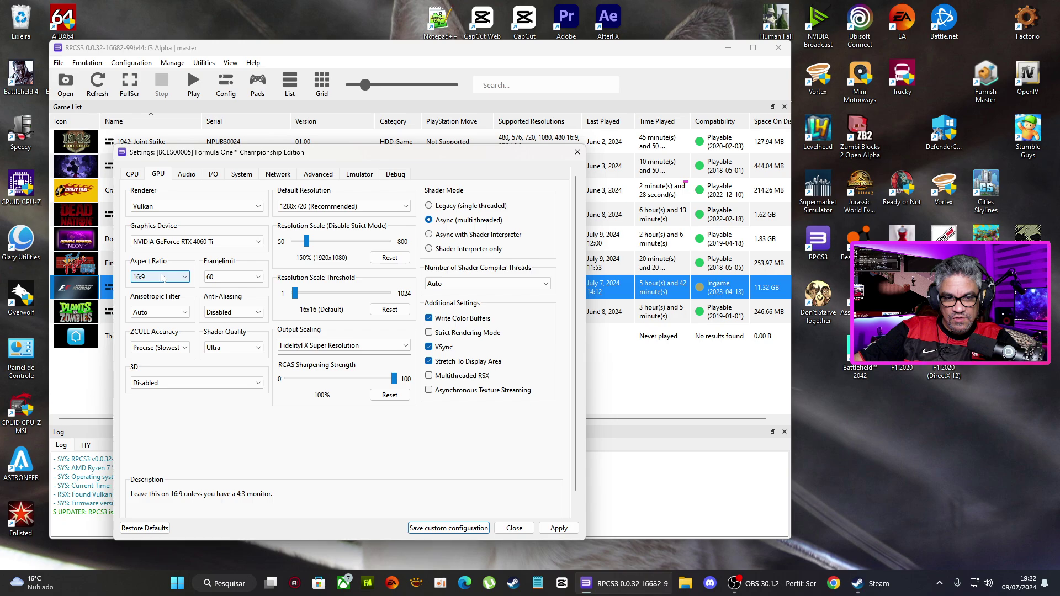
click(243, 275)
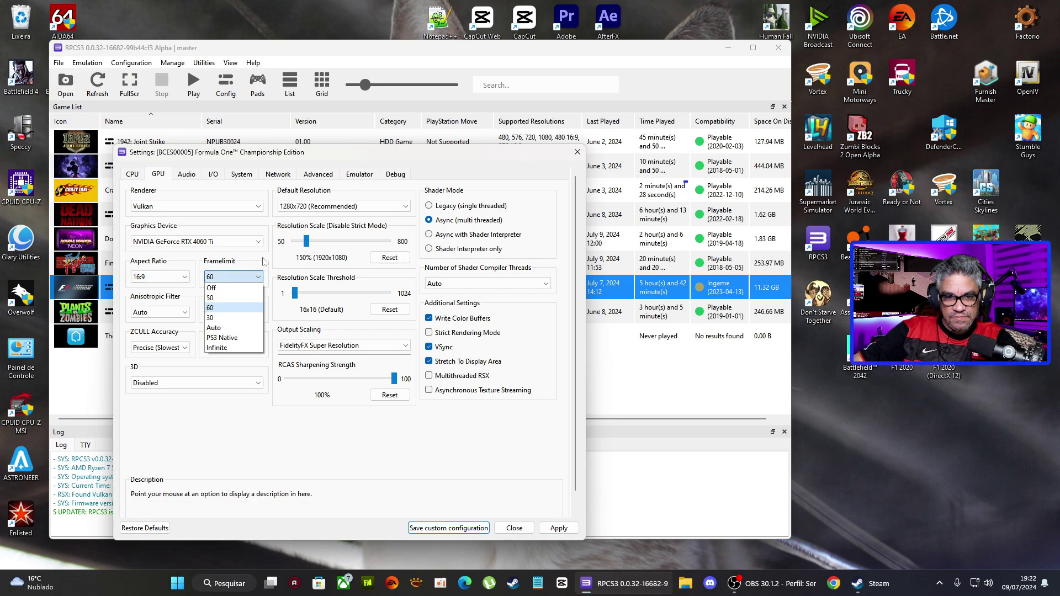
click(263, 263)
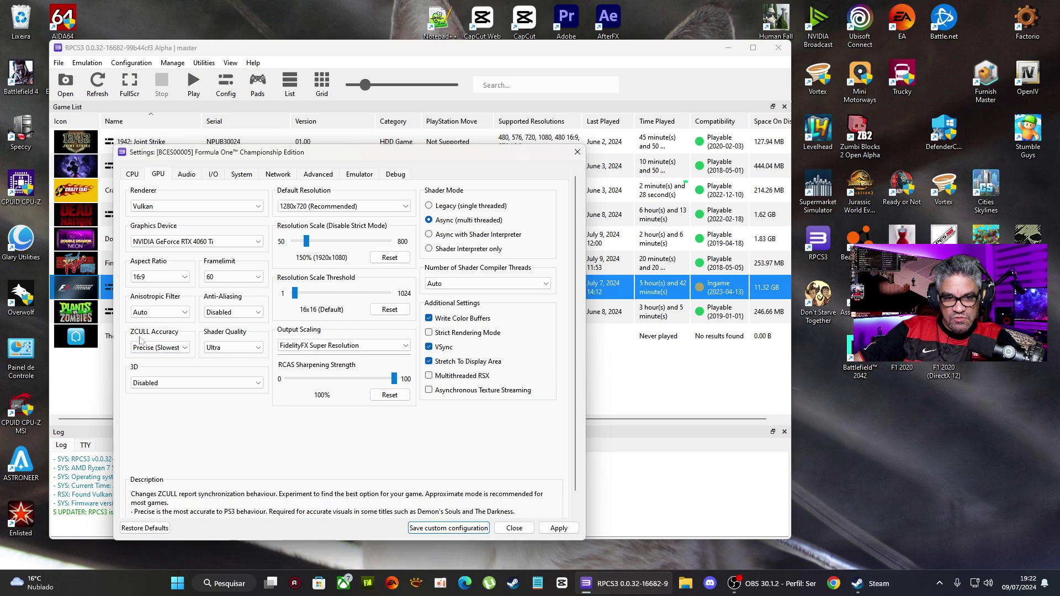
click(173, 349)
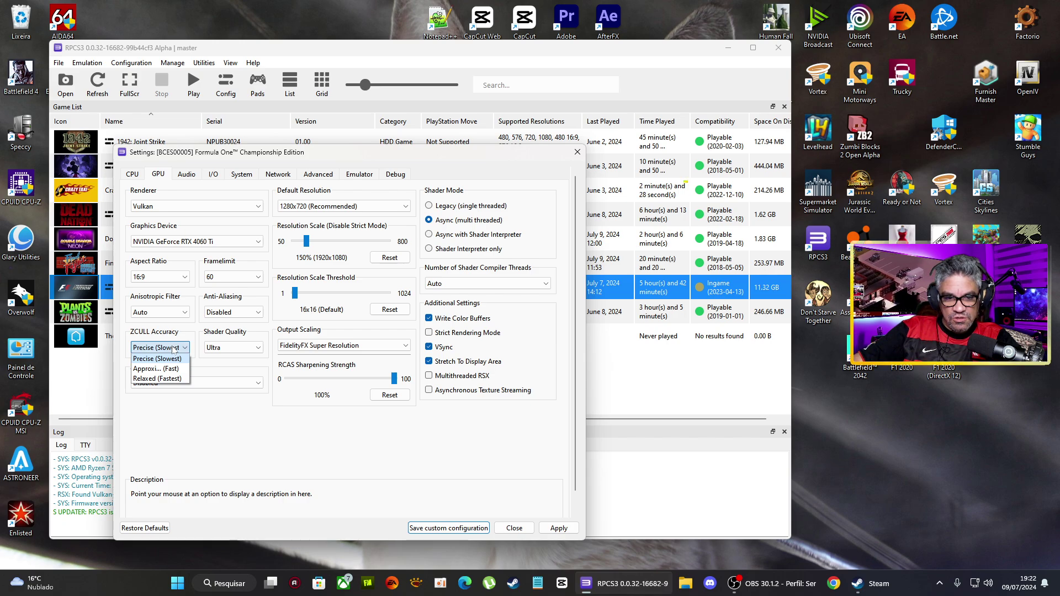
click(173, 349)
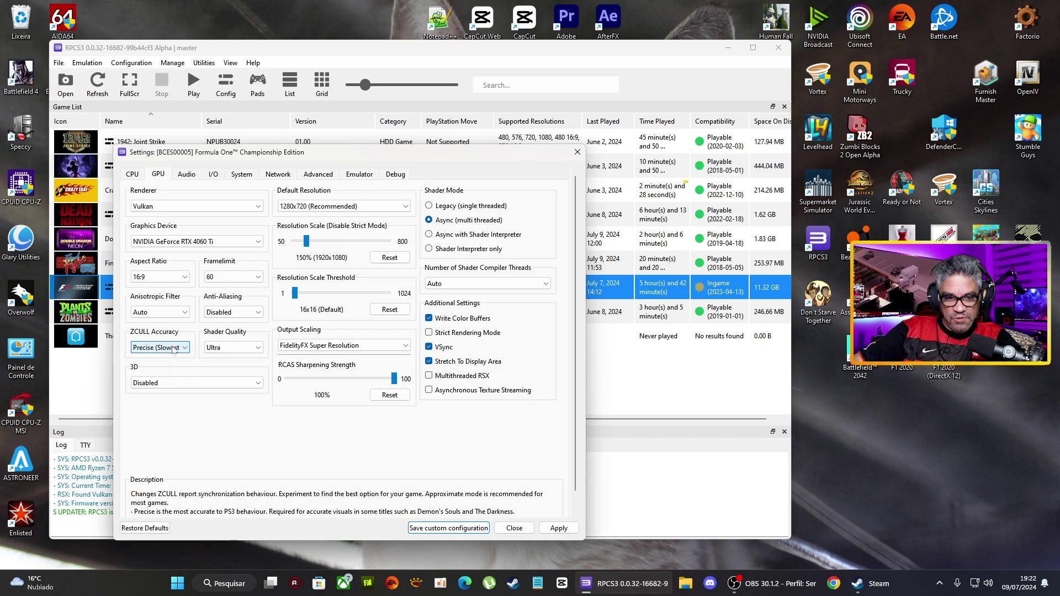
click(941, 583)
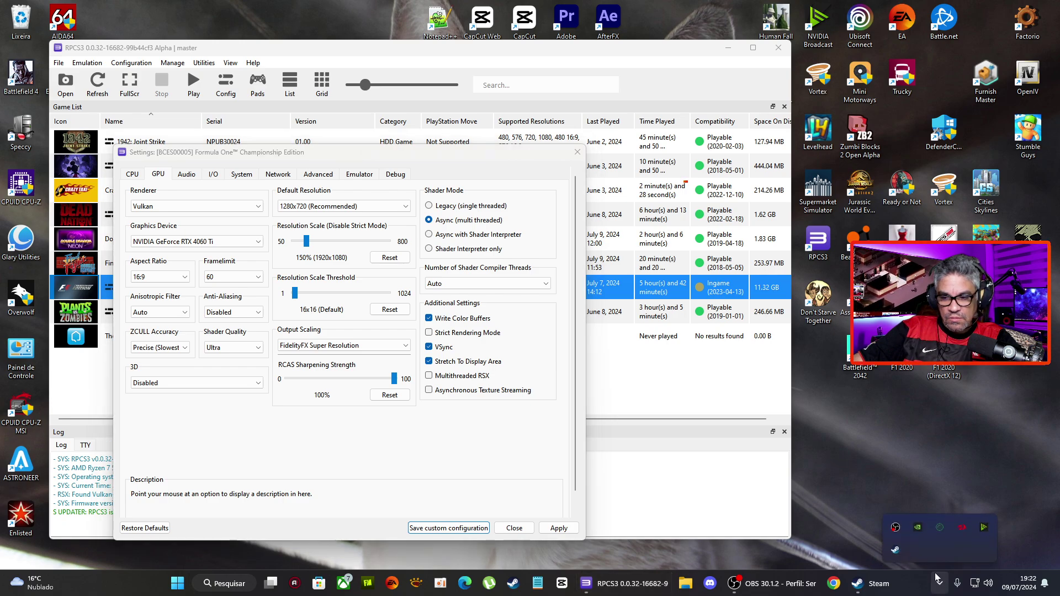
right_click(940, 530)
click(954, 515)
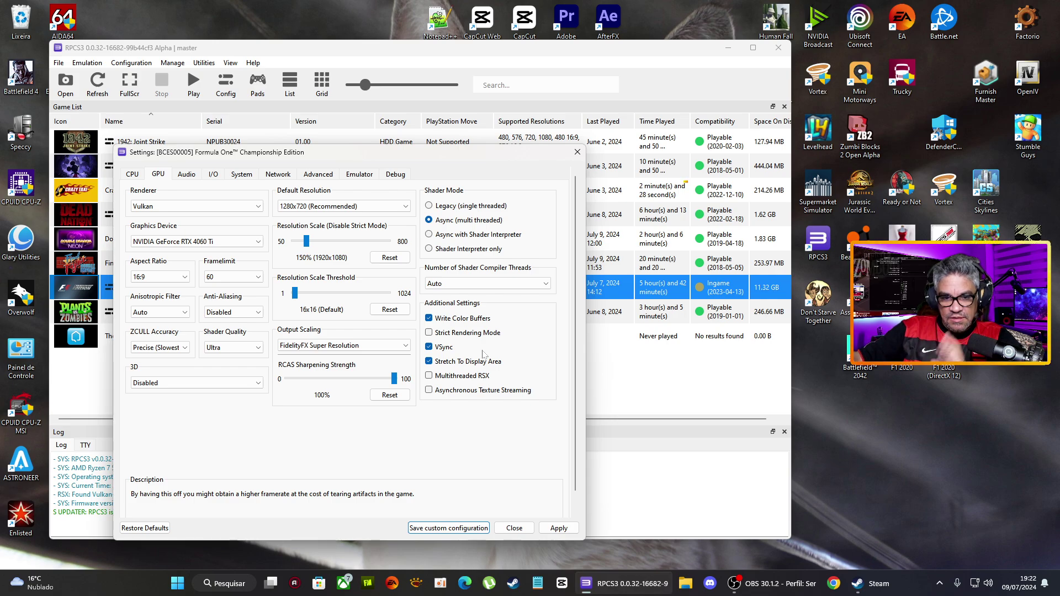
Review the game's Audio, I/O, System, Network and Advanced settings, including the RSX FIFO Accuracy options.
click(193, 175)
click(216, 175)
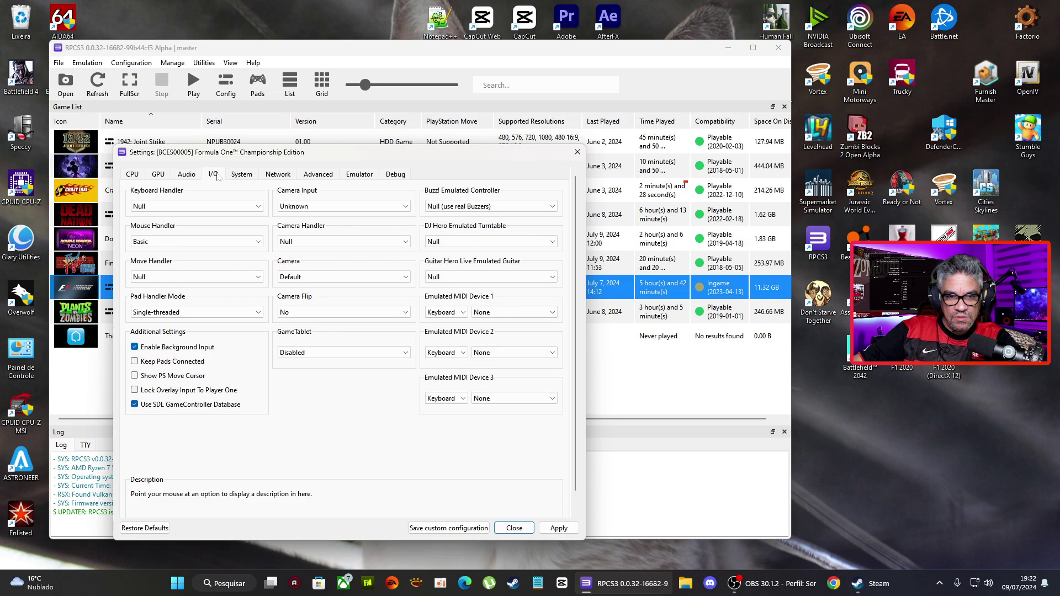
click(243, 176)
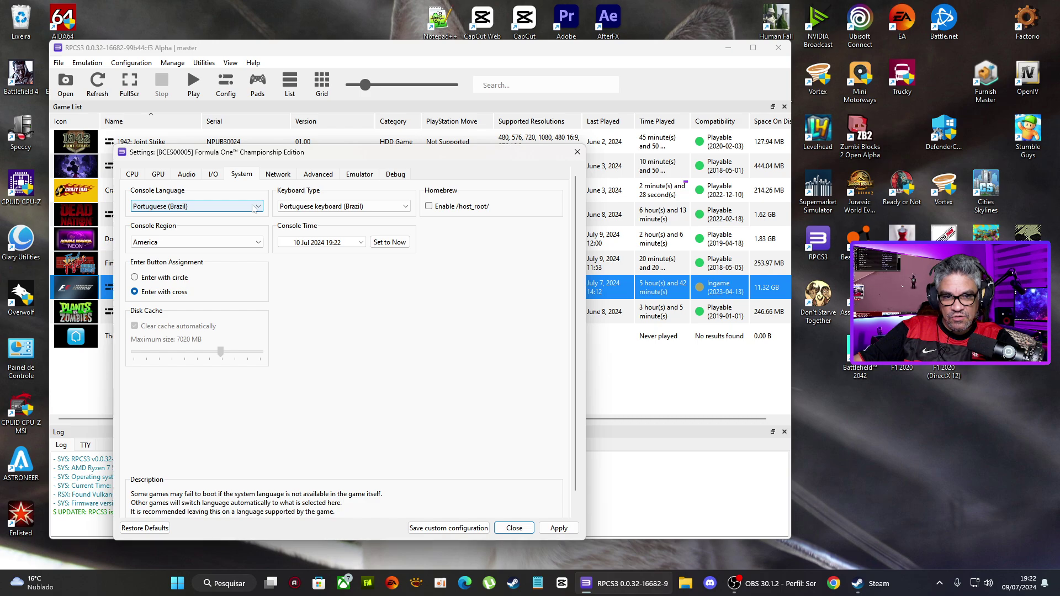
click(276, 176)
click(319, 176)
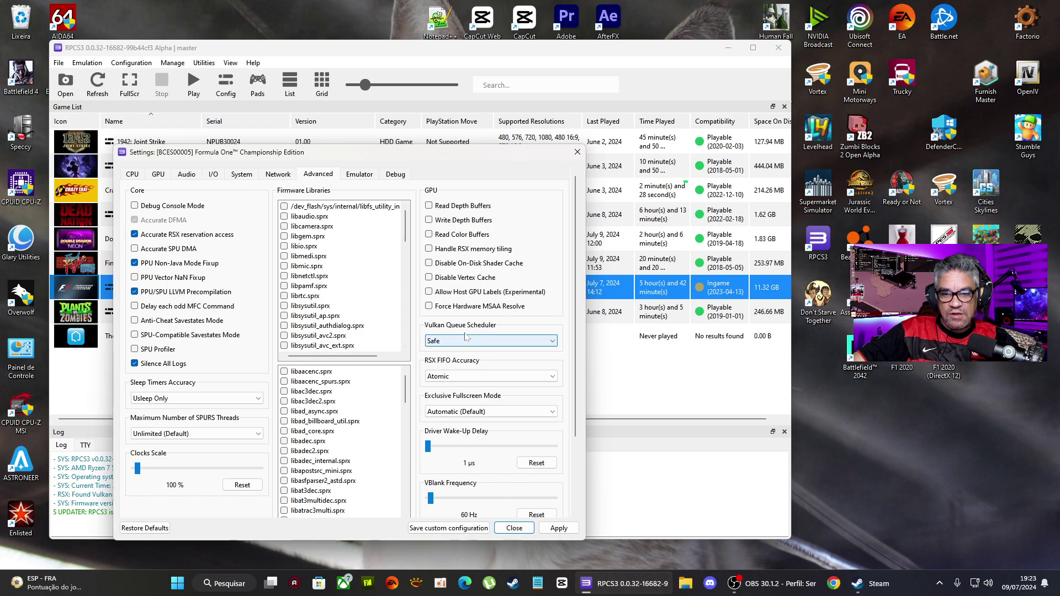
click(454, 379)
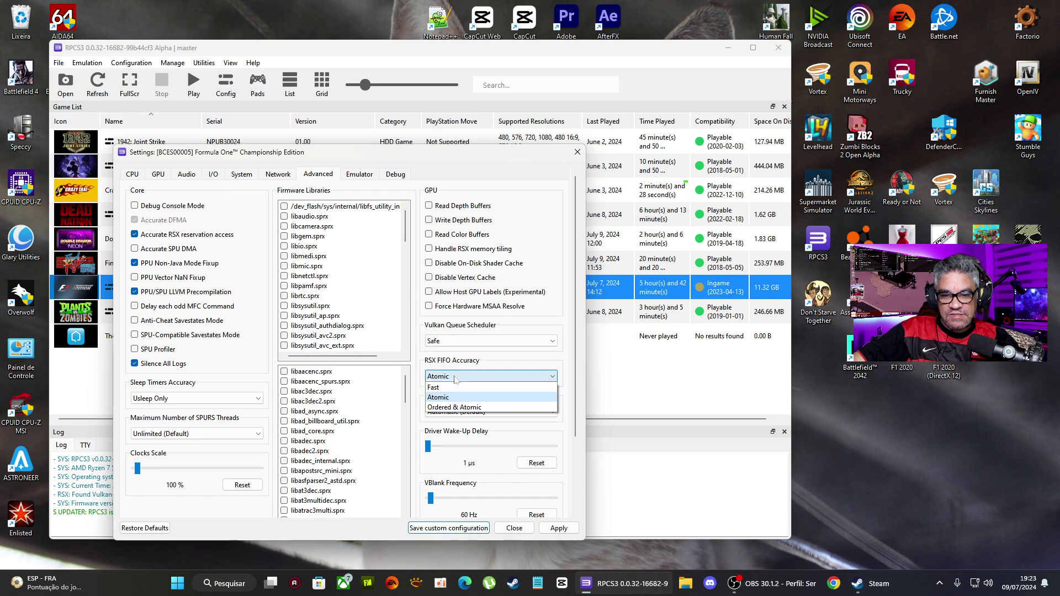
click(565, 365)
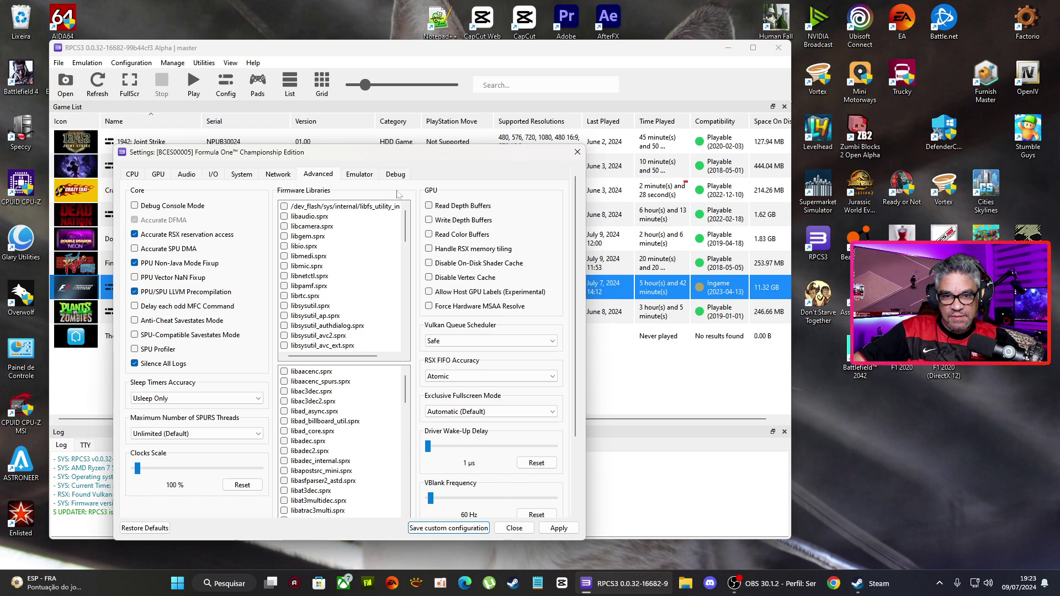
Review the game's Emulator and Debug settings, and close the custom configuration.
click(360, 175)
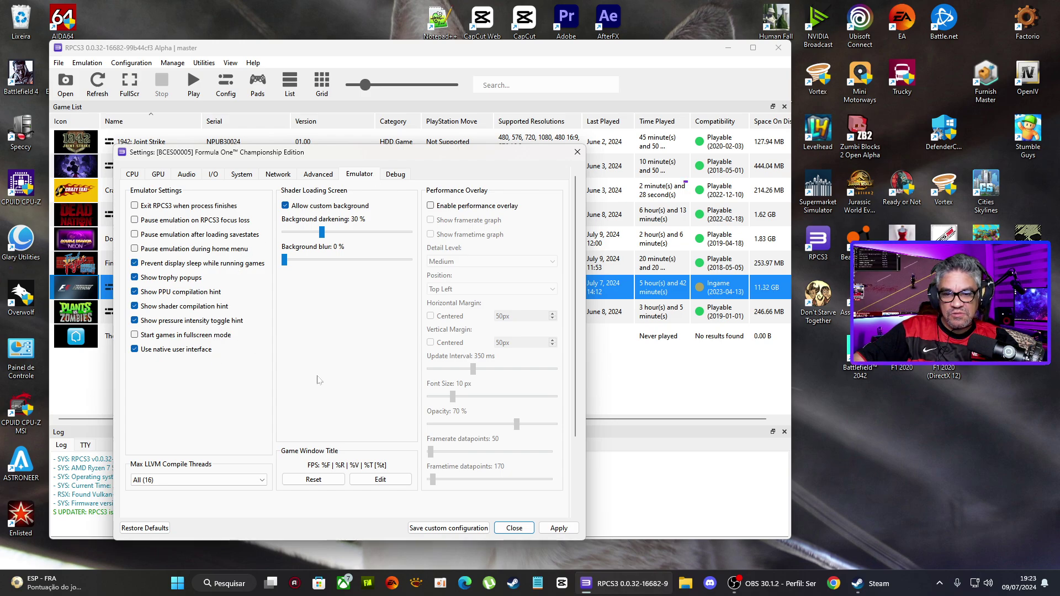
click(402, 174)
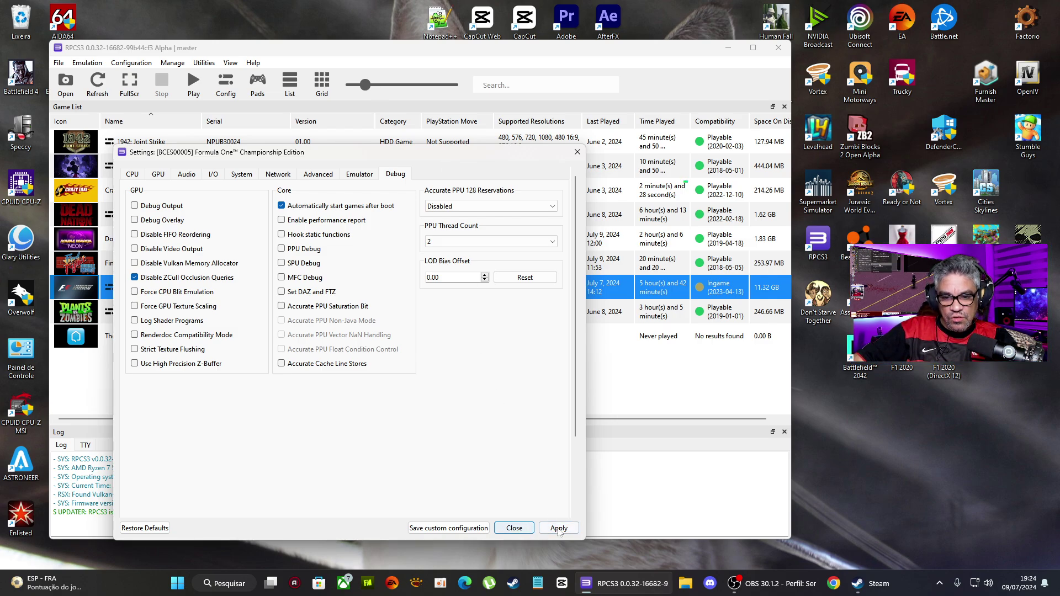
click(513, 529)
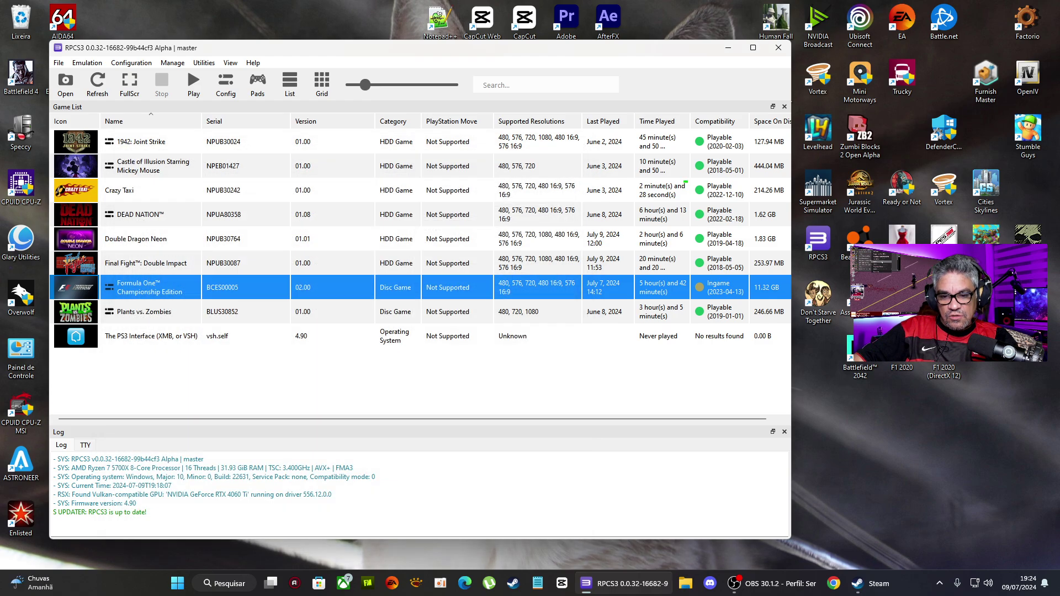
Boot Formula One Championship Edition and move the in-game language selection down to Français.
double_click(232, 286)
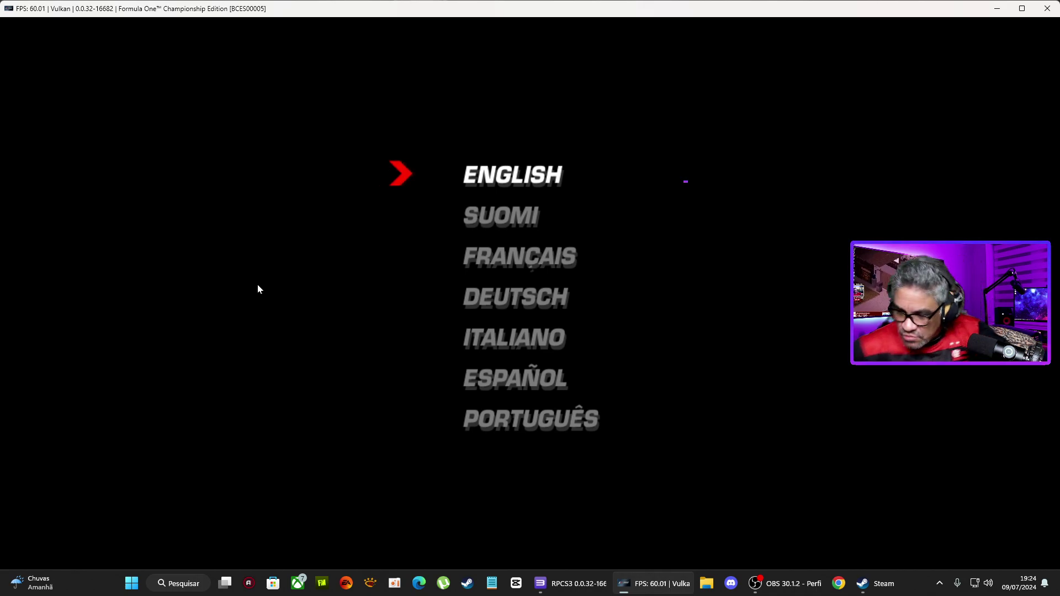
key(Down)
key(Down)
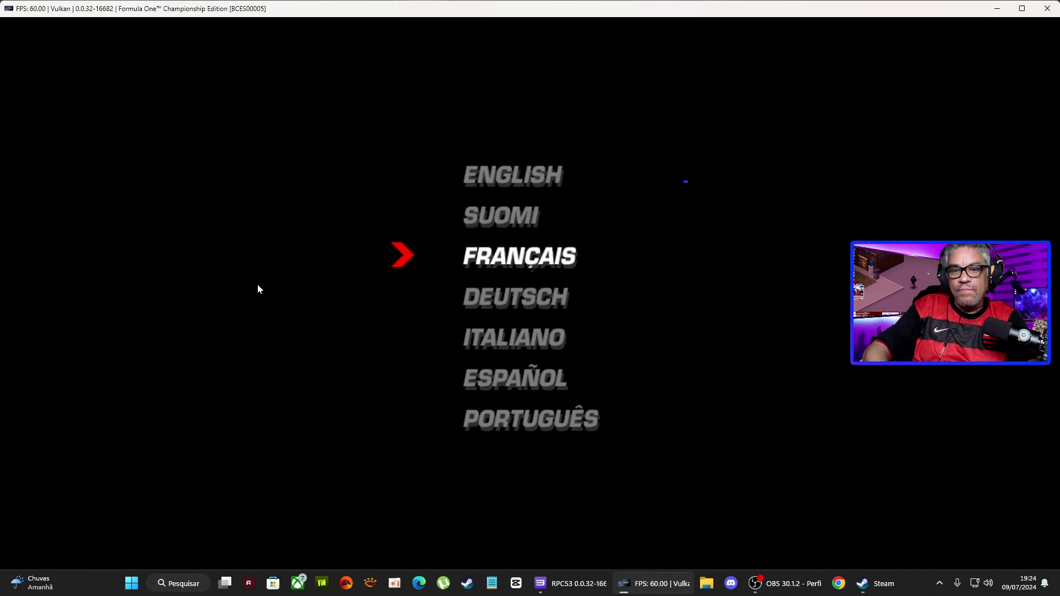